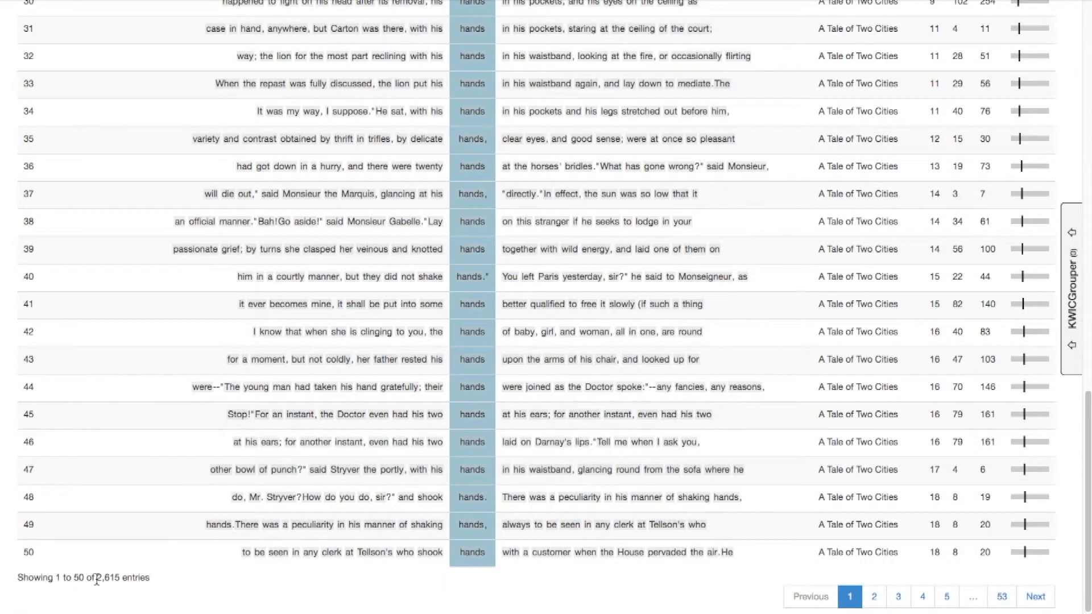
Check the total number of concordance entries found for "hands" in the whole text
left_click_drag(96, 579, 167, 580)
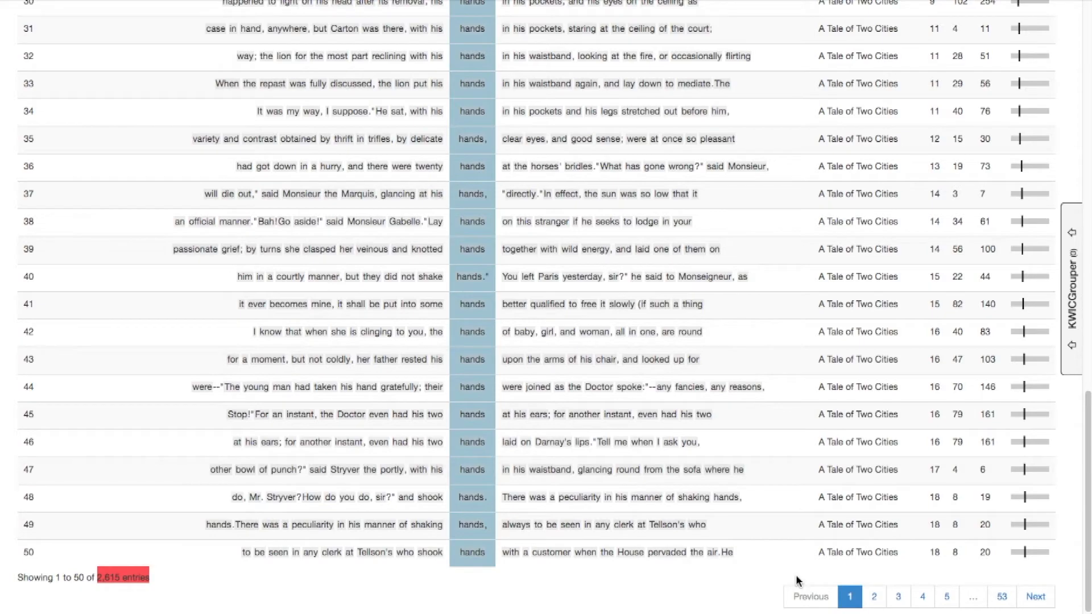
scroll(797, 580, "up", 20)
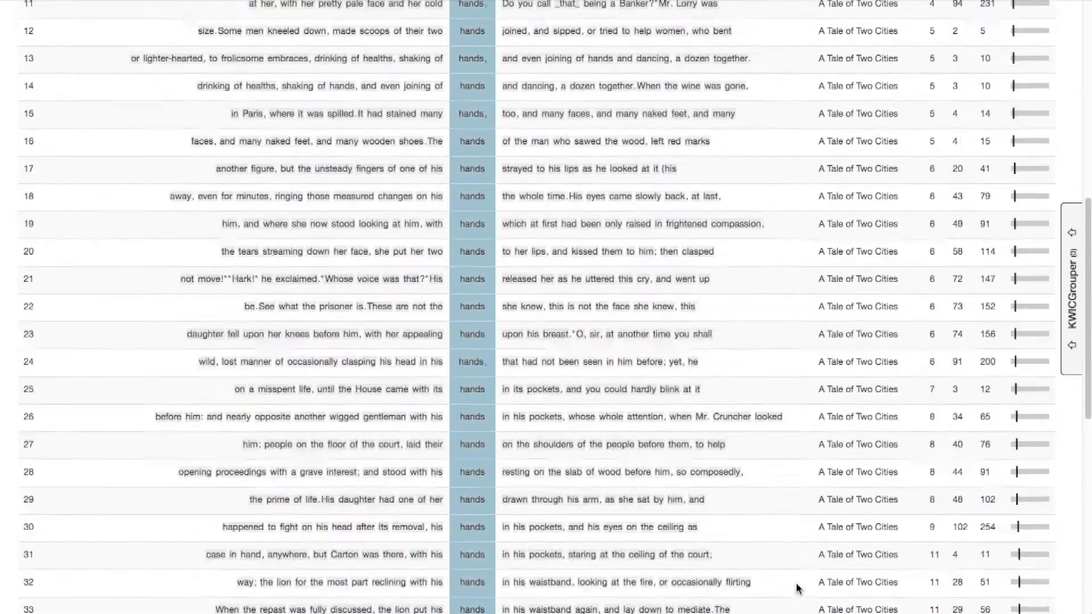
scroll(797, 588, "up", 2)
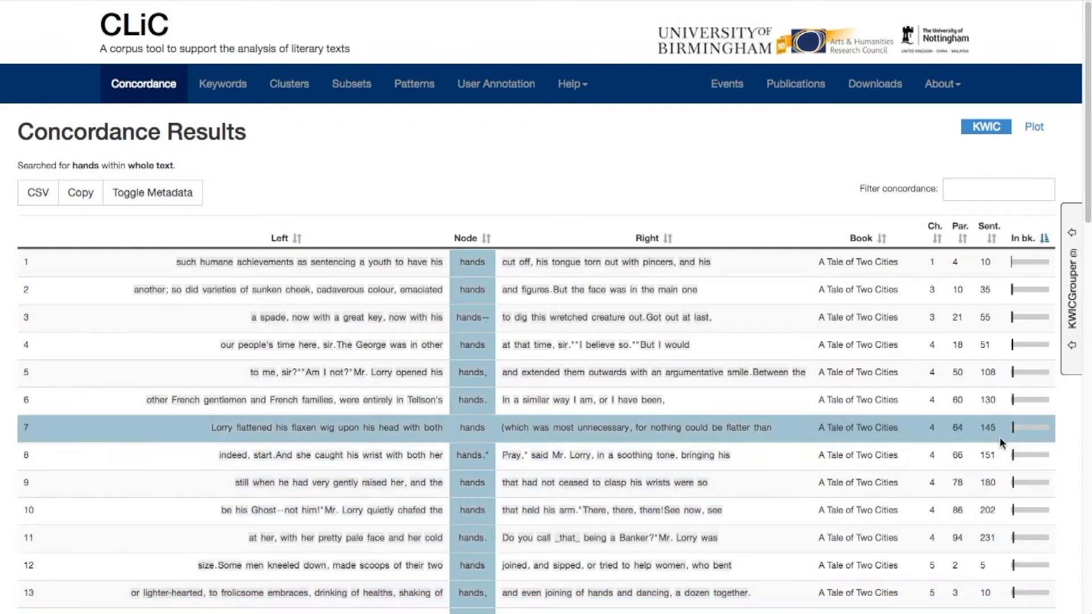
Open the KWICGrouper and try the search span's left limit at L4, restoring it to L5
left_click(1072, 371)
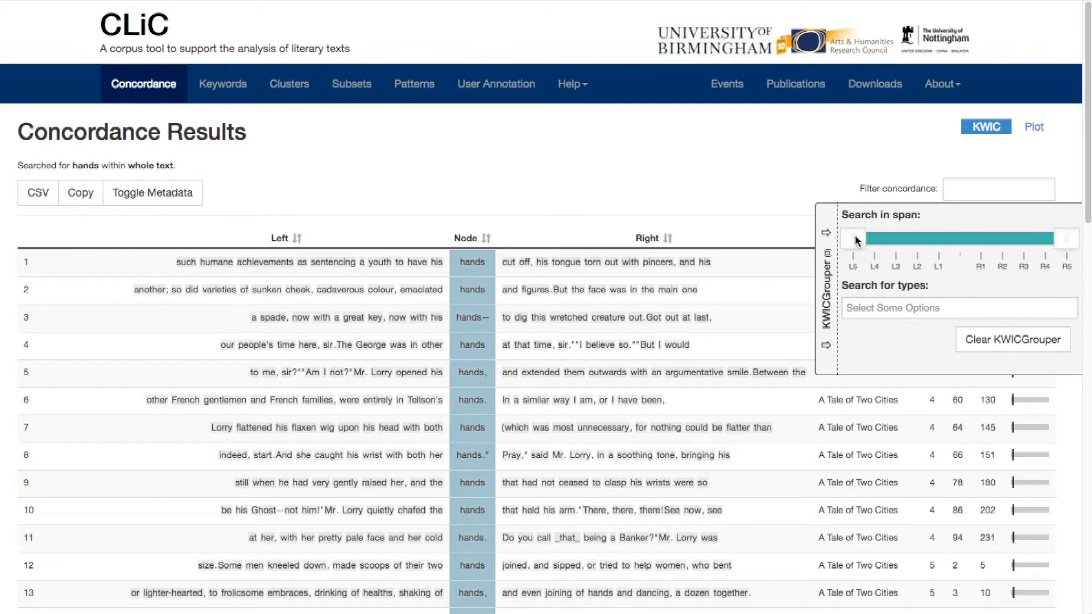
left_click_drag(856, 242, 875, 244)
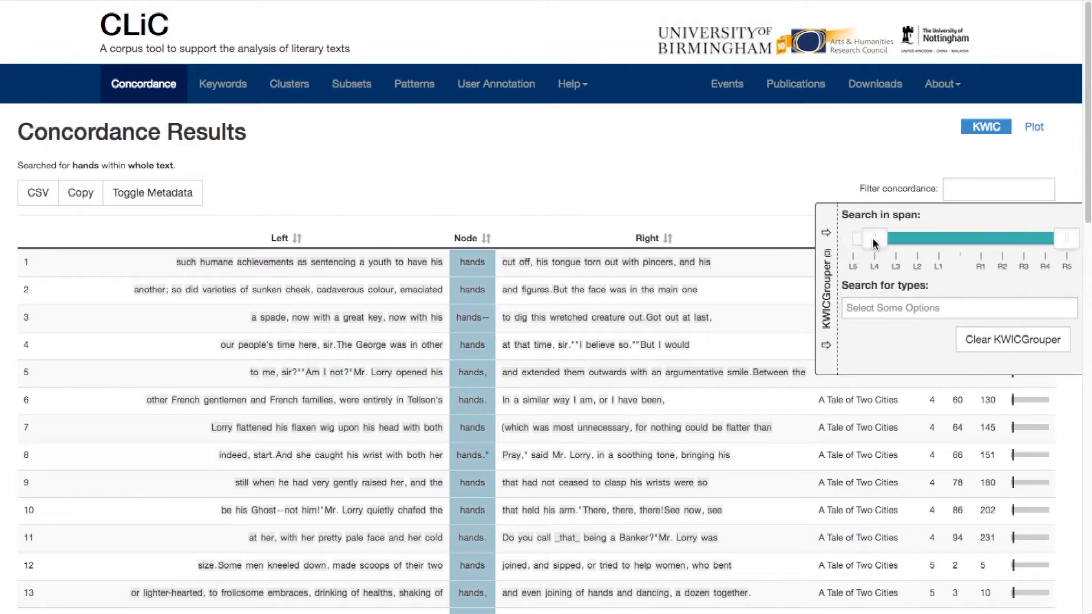
left_click(845, 255)
Browse the available word types in the KWICGrouper and add "pockets" as a search type
left_click(868, 302)
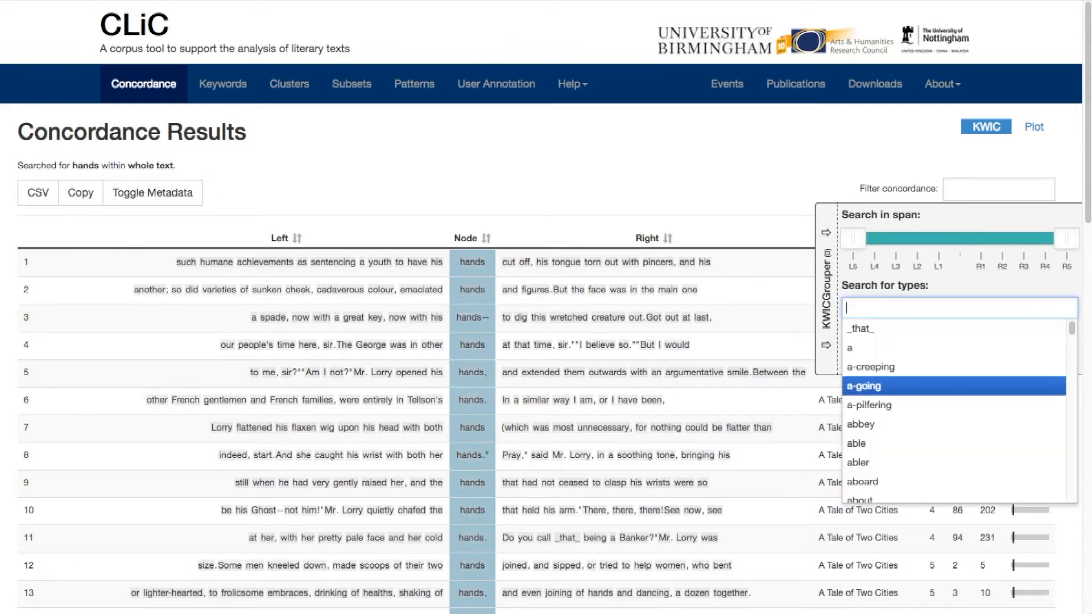
scroll(910, 483, "down", 5)
scroll(955, 409, "down", 15)
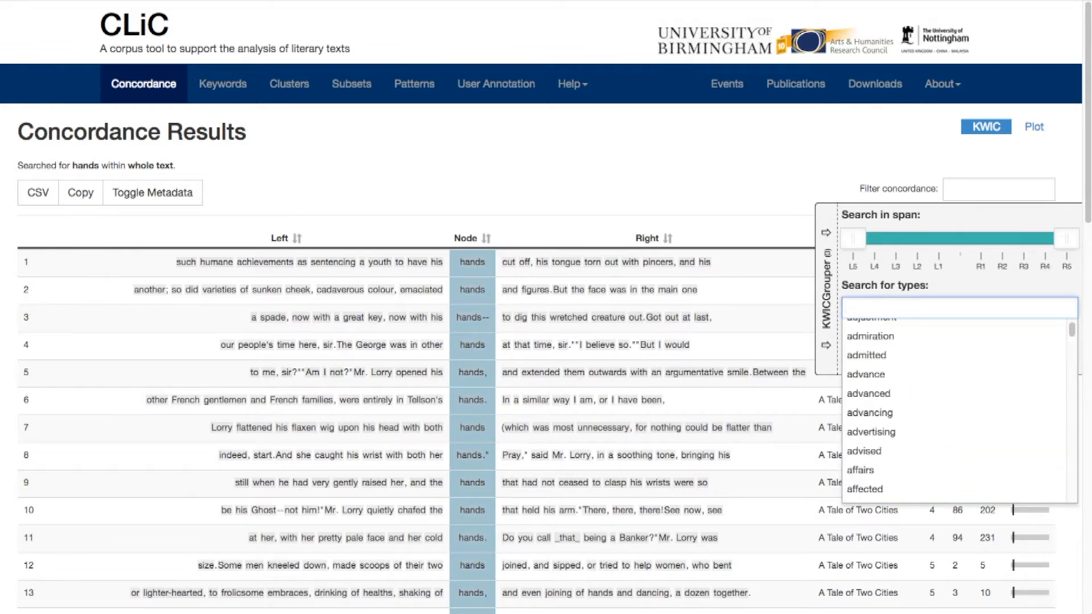
scroll(955, 409, "down", 15)
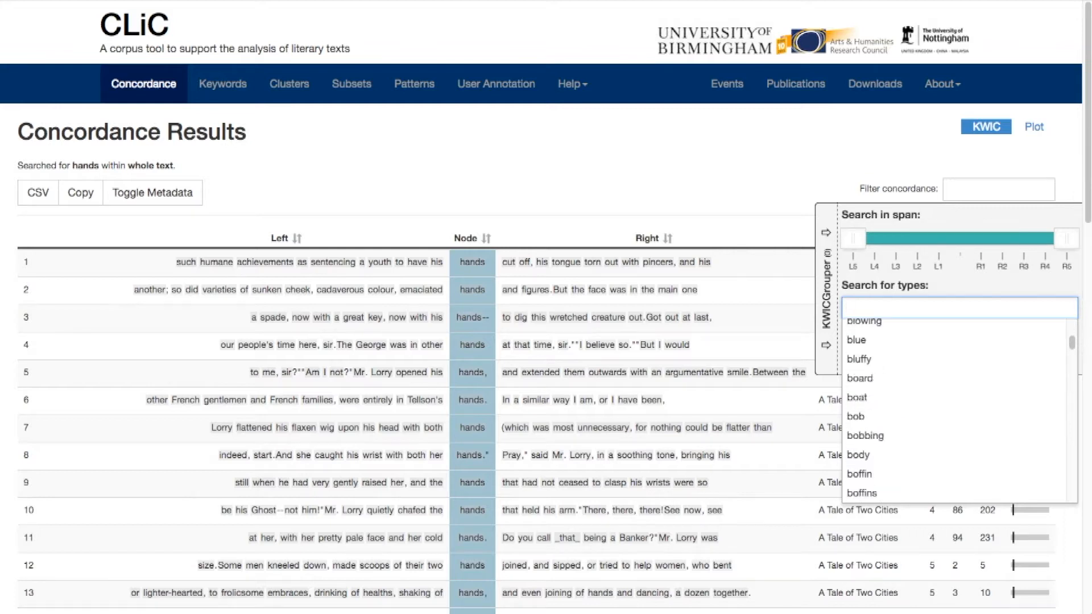
type("pockets")
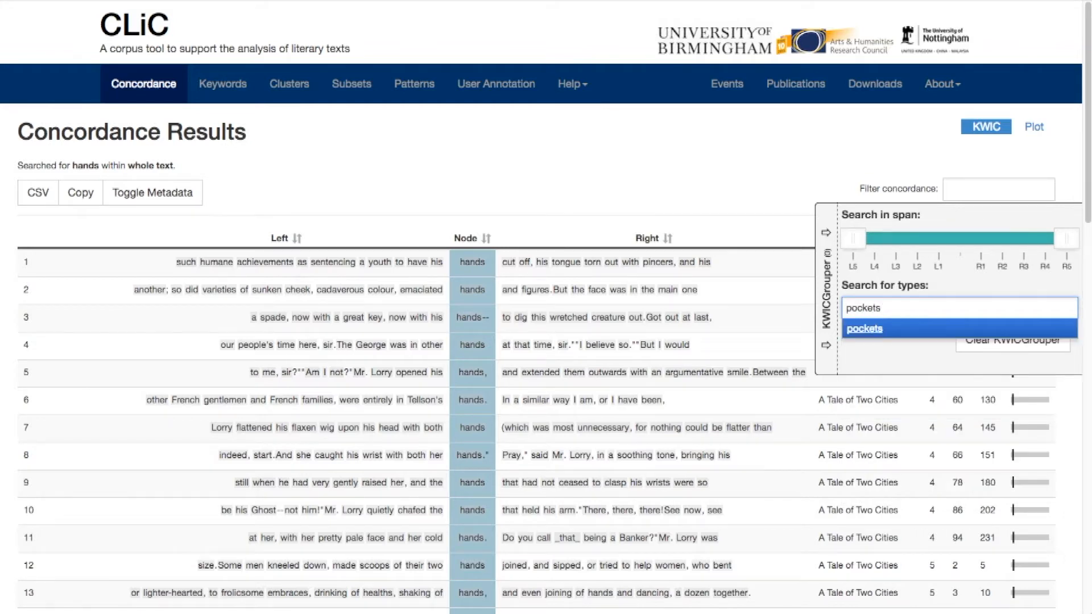
left_click(874, 330)
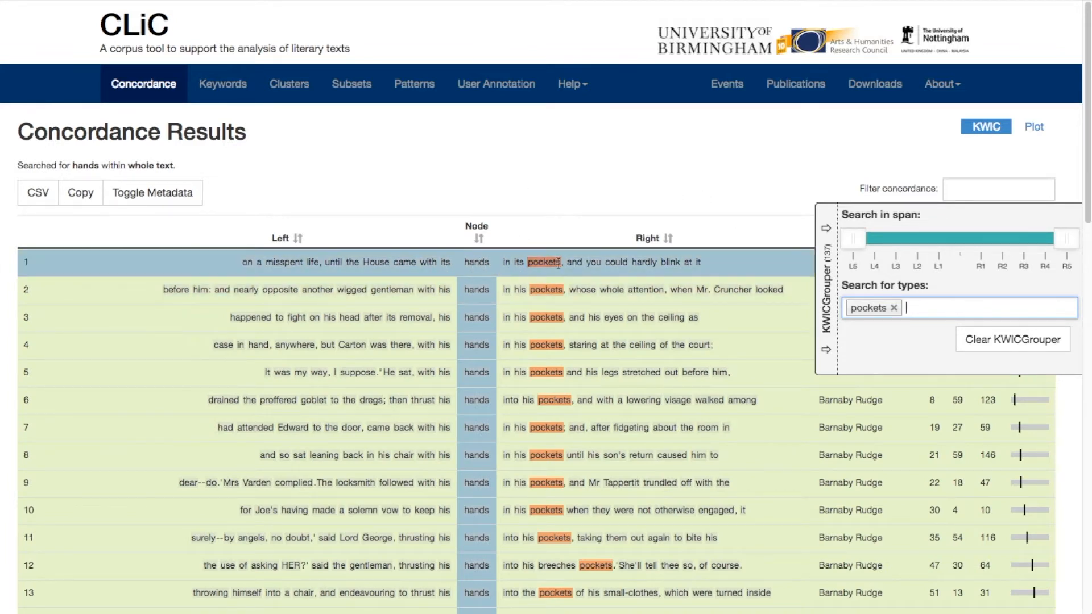
Review the grouped "pockets" lines and the entry range, look at results page 3, and return to page 1
scroll(677, 202, "down", 6)
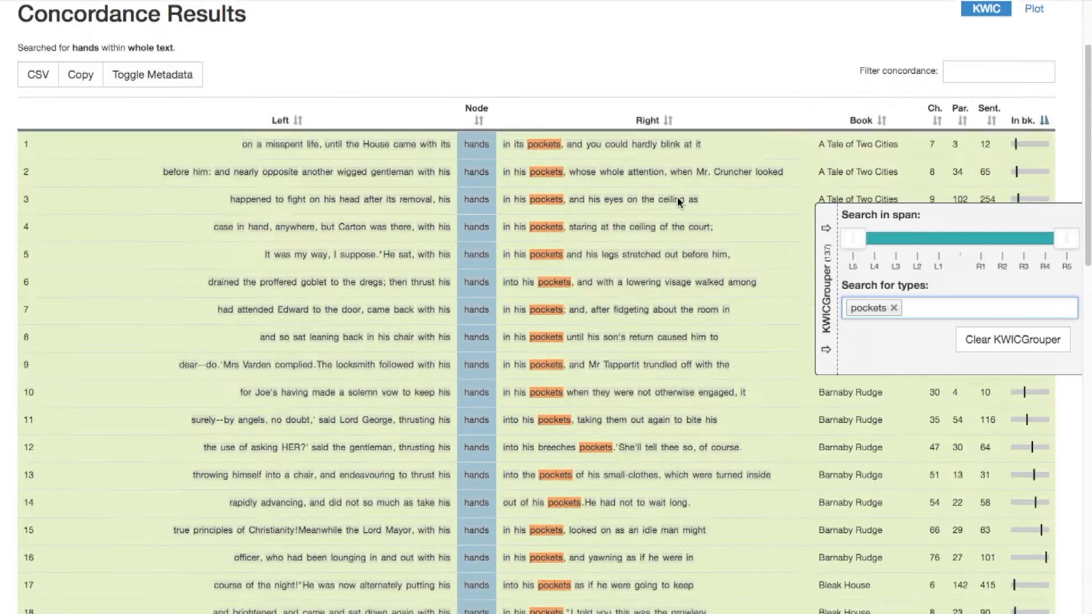
scroll(677, 199, "down", 12)
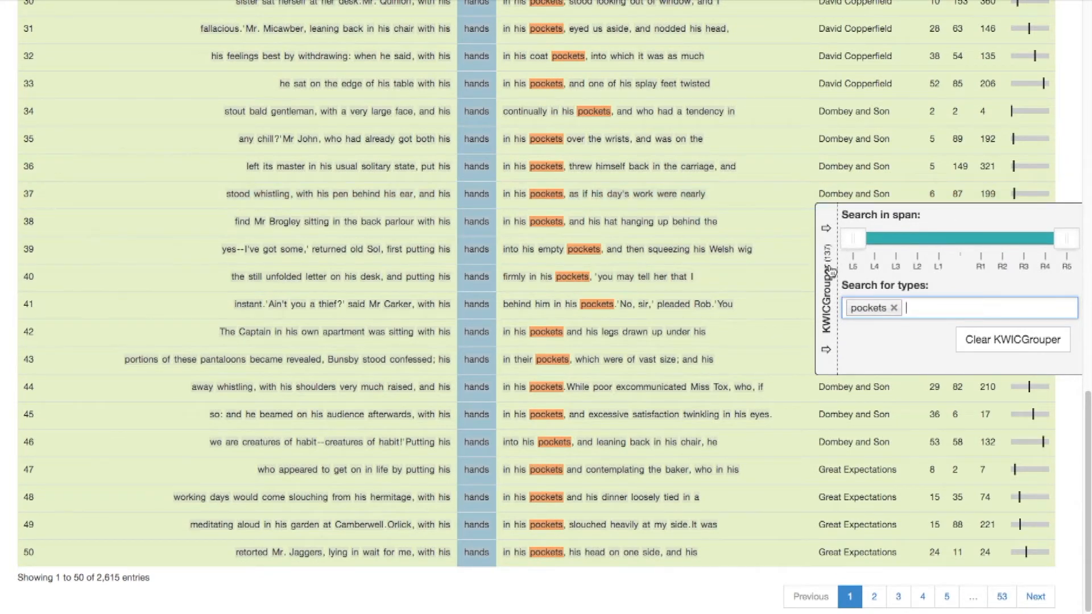
left_click_drag(57, 578, 94, 579)
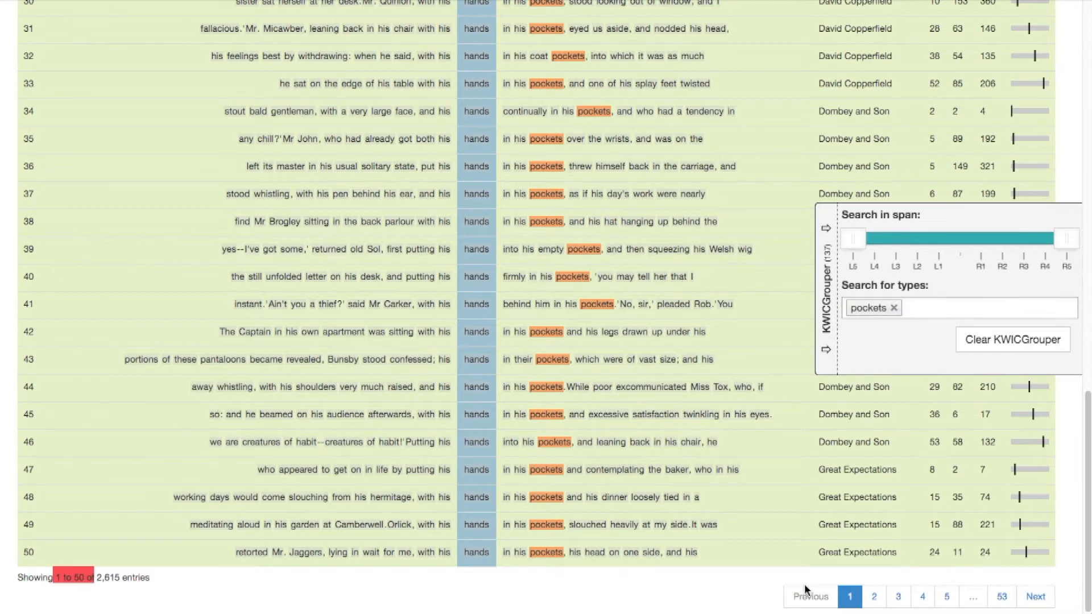
left_click(899, 597)
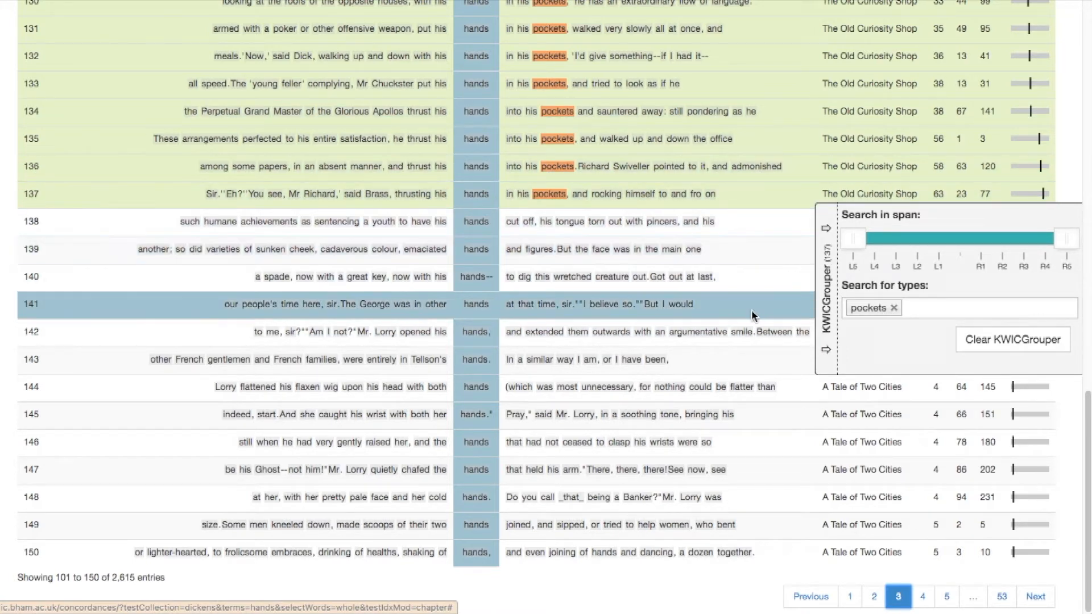
left_click(849, 595)
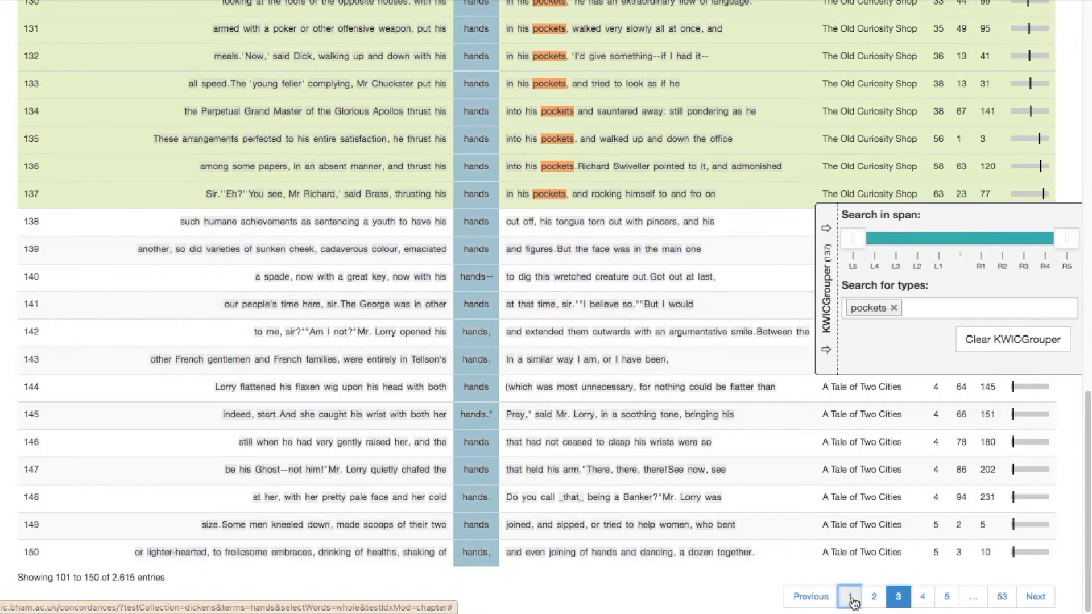
scroll(785, 451, "up", 15)
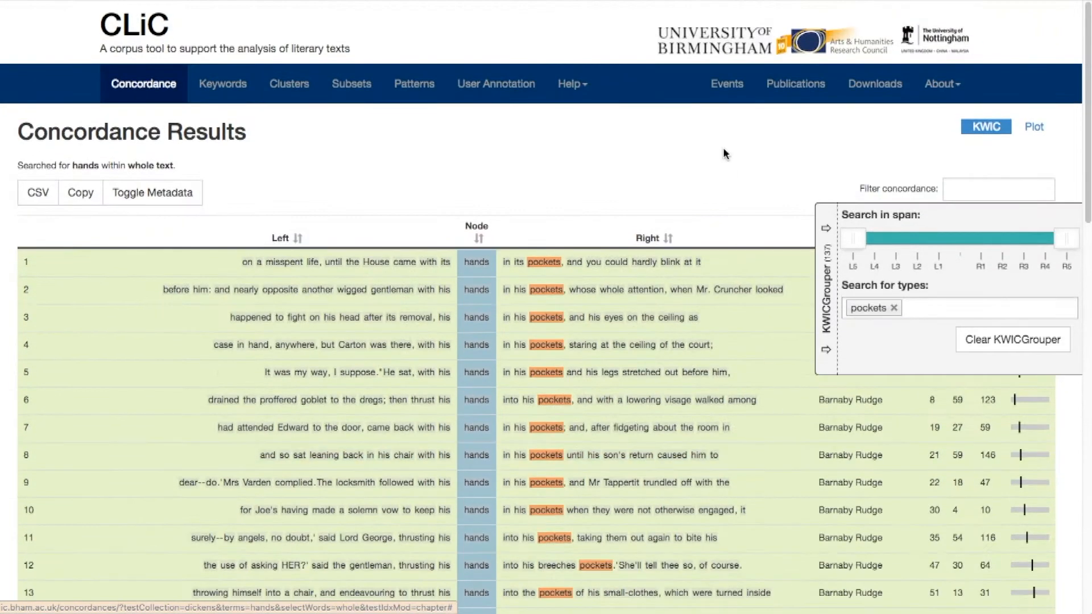
Sort the grouped concordance lines by their right-hand context and look through the sorted patterns
left_click(666, 240)
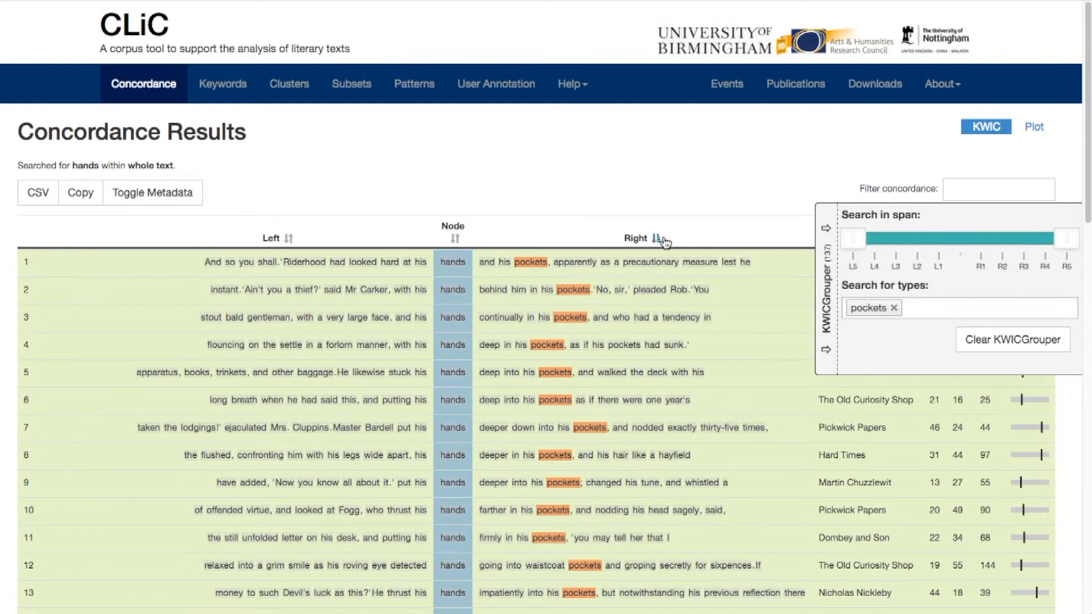
scroll(523, 328, "down", 3)
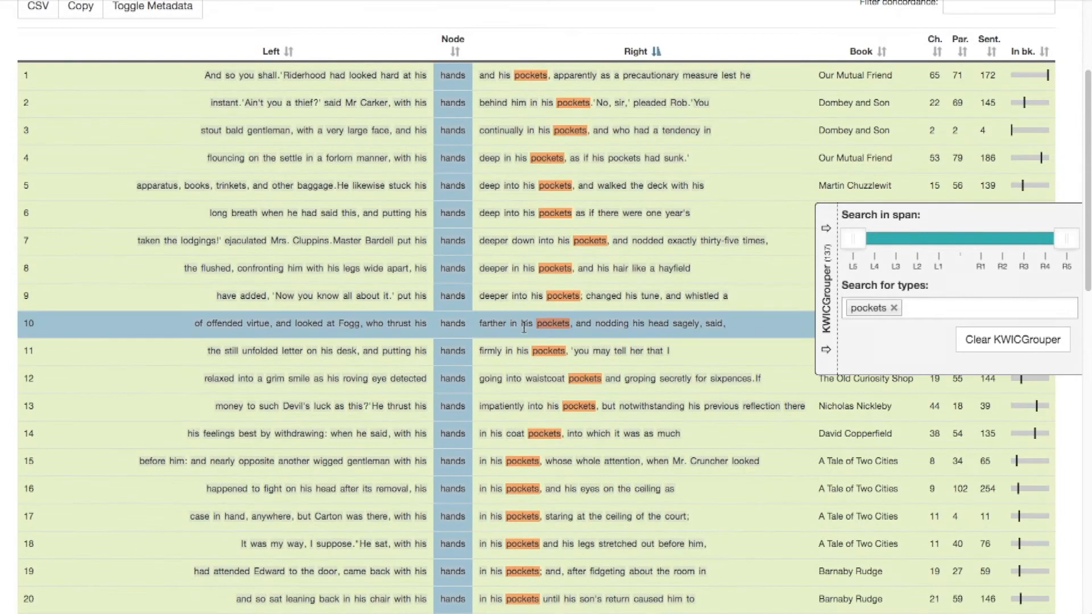
scroll(523, 328, "down", 5)
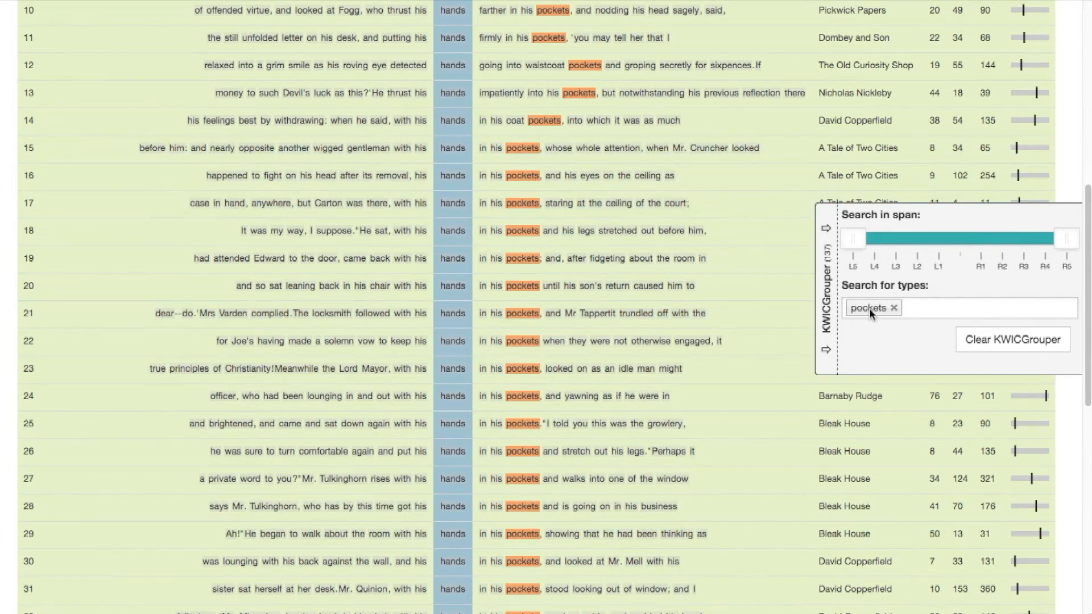
Add "his" as a second KWICGrouper search type and review the regrouped lines
left_click(938, 308)
type("his")
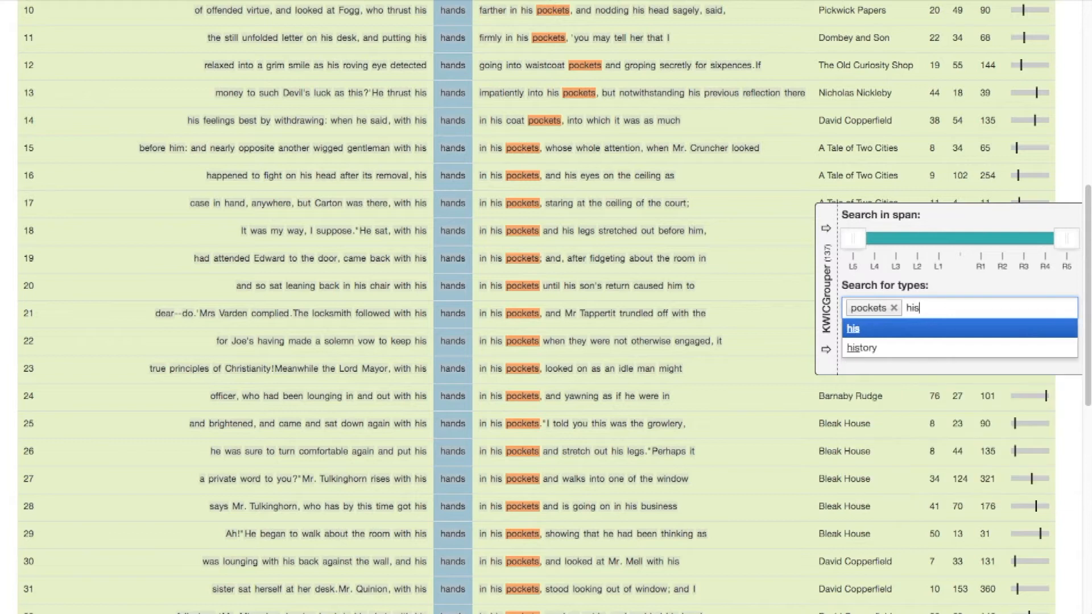
key("Return")
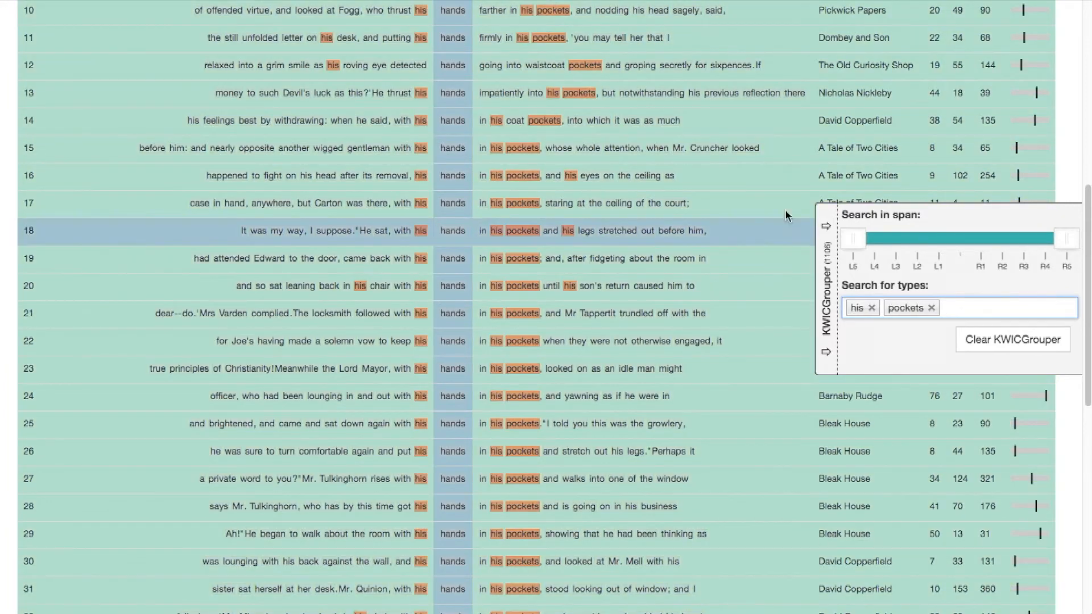
scroll(751, 164, "up", 7)
scroll(751, 163, "down", 3)
scroll(752, 164, "down", 10)
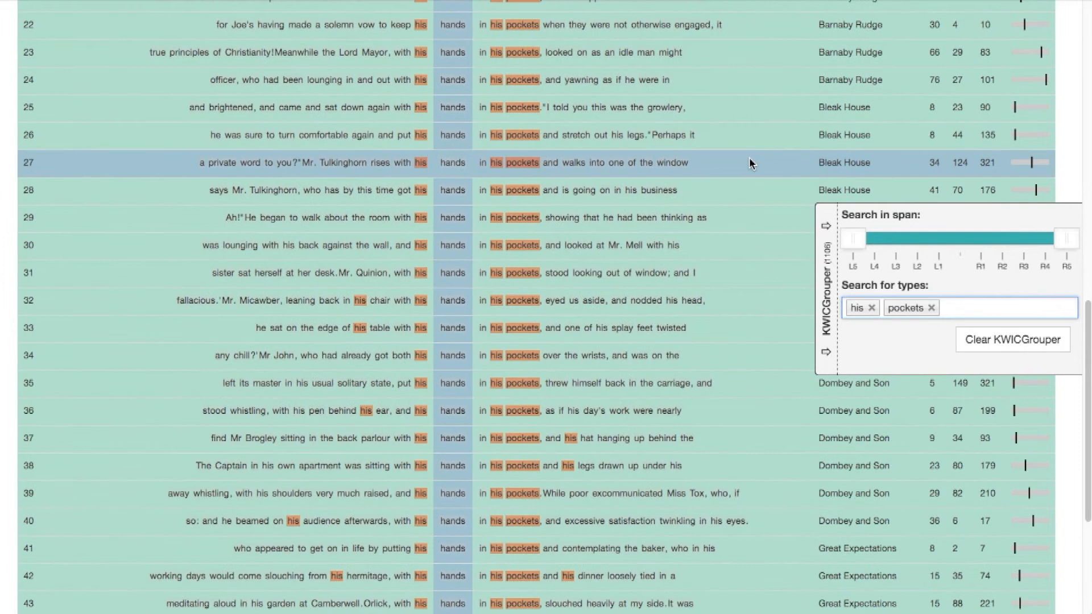
scroll(751, 164, "up", 14)
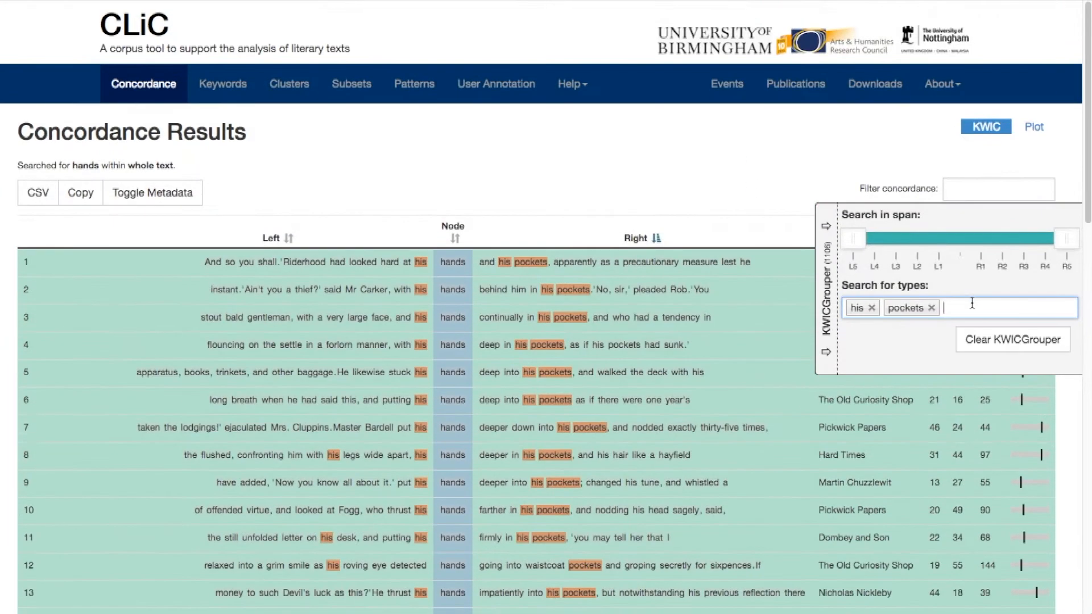
Add "in", "with" and "deep" to the KWICGrouper search types
type("in")
key("Return")
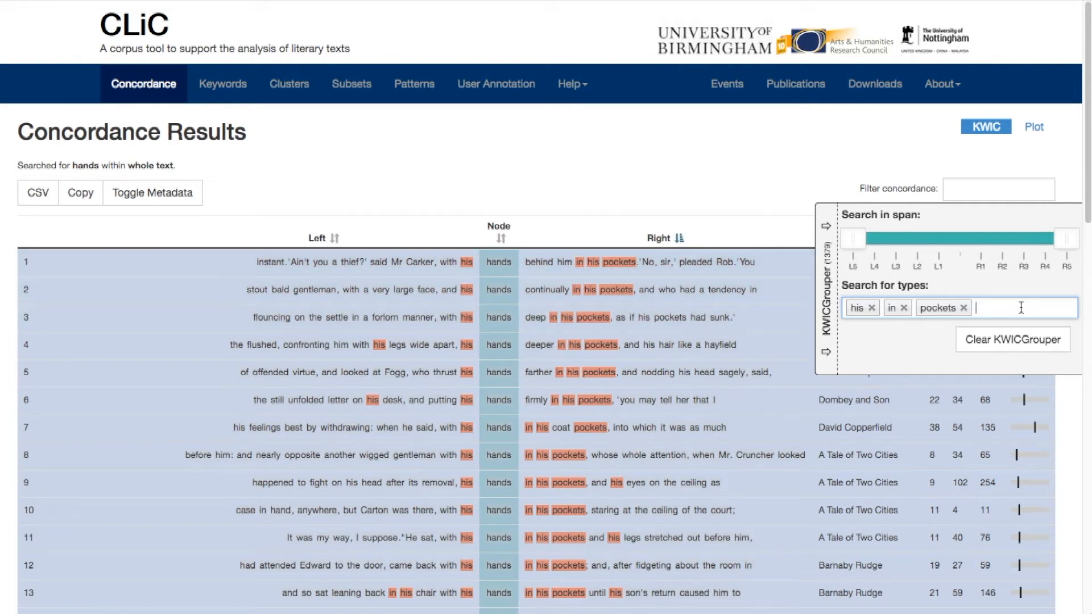
type("with")
key("Return")
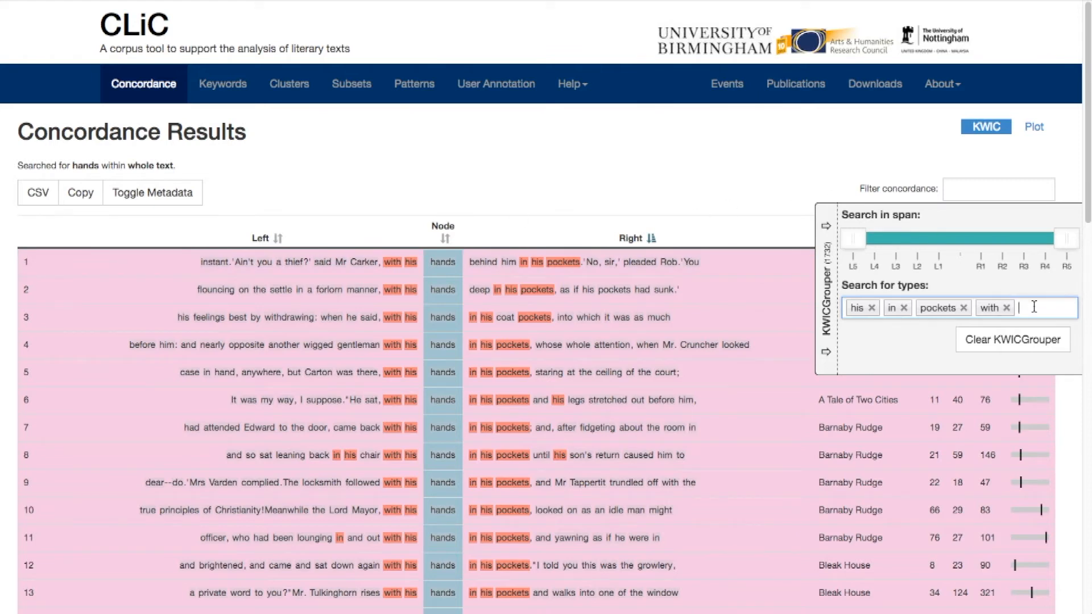
type("dee")
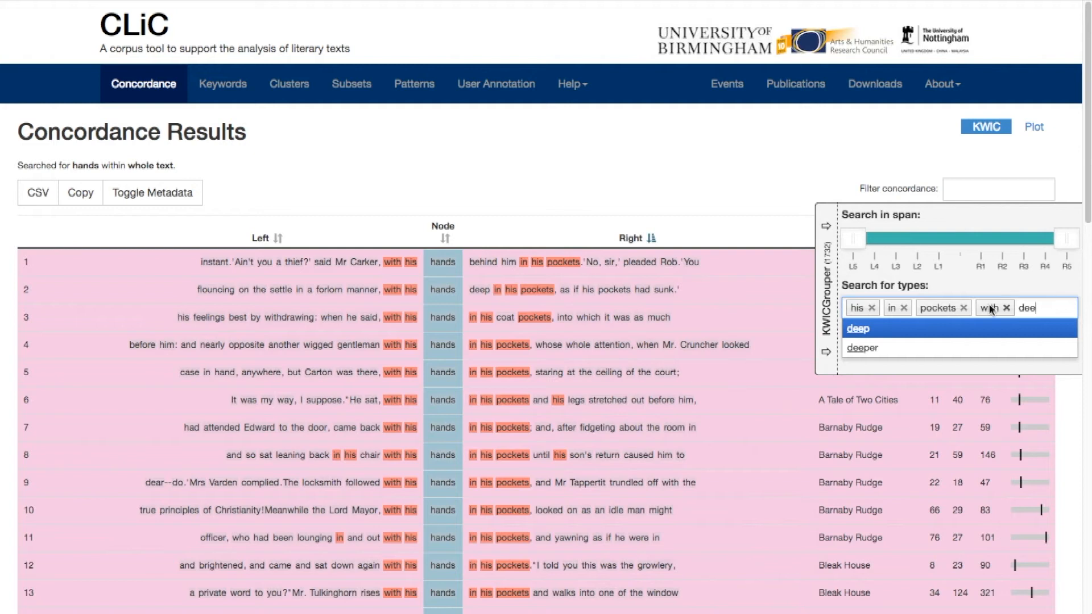
left_click(970, 330)
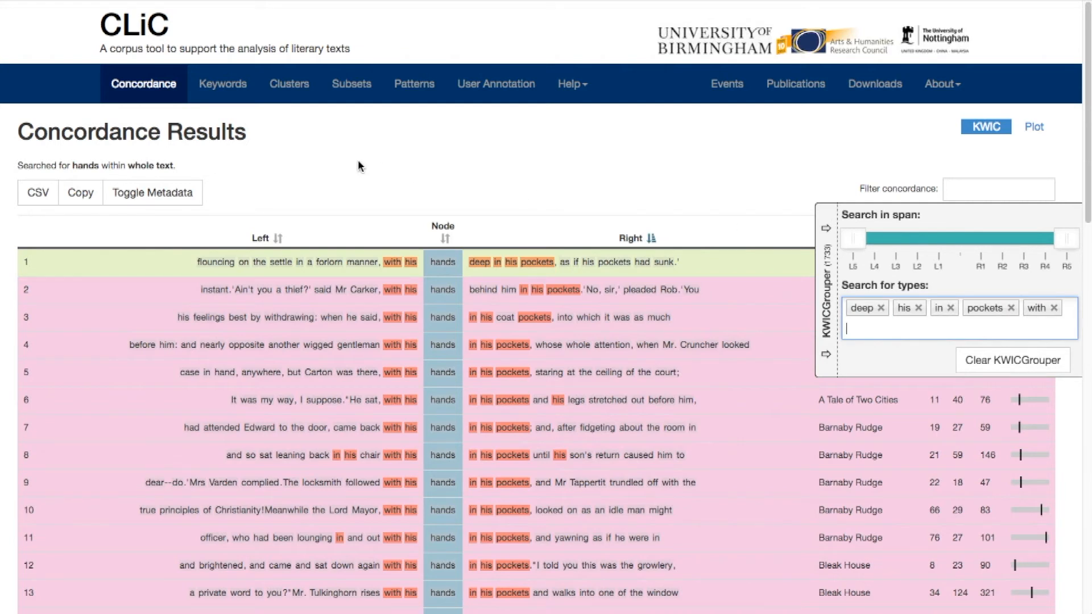
Run a new concordance search for "hands" across all Dickens novels, restricted to long suspensions
left_click(163, 91)
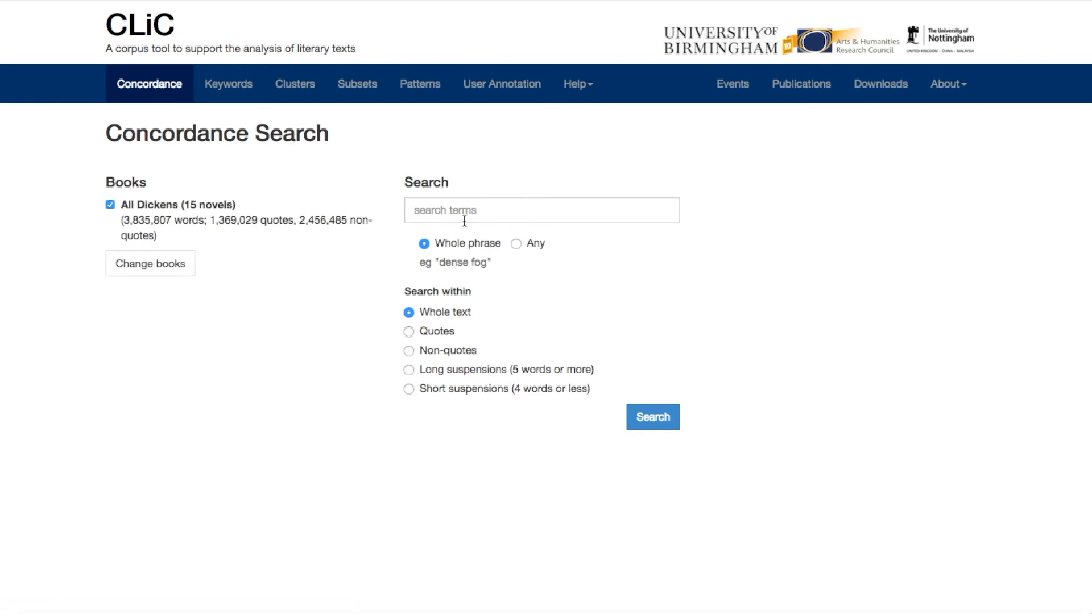
left_click(464, 221)
type("hands")
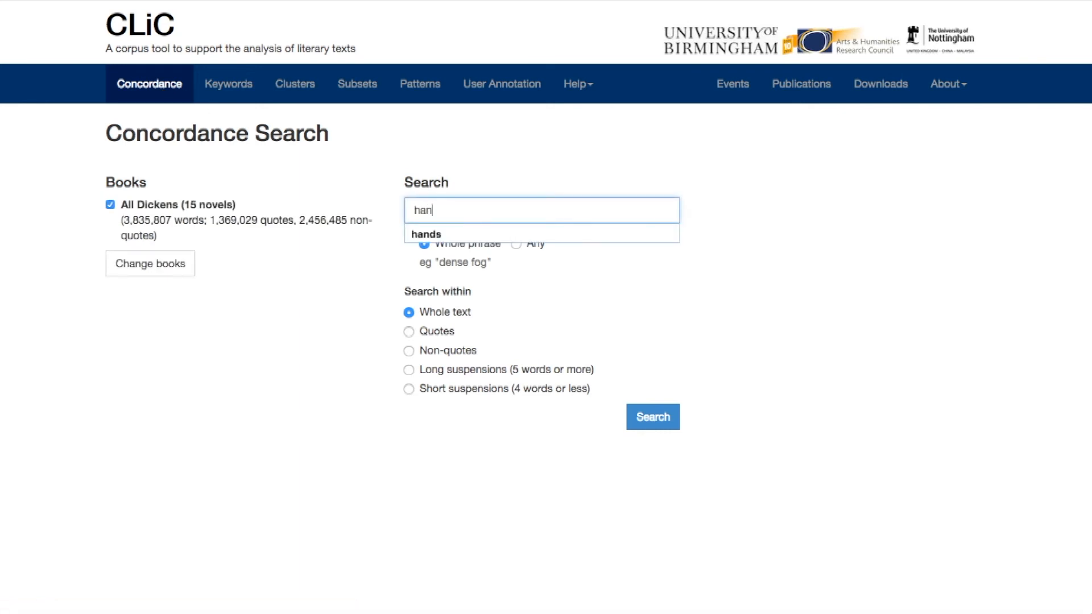
left_click(409, 371)
left_click(453, 372)
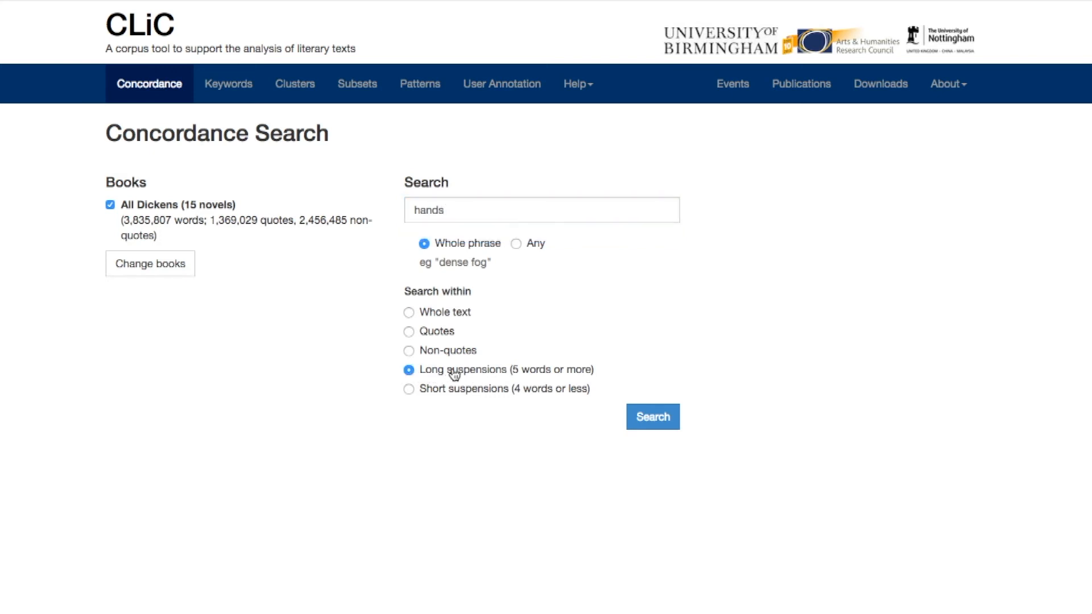
left_click(671, 420)
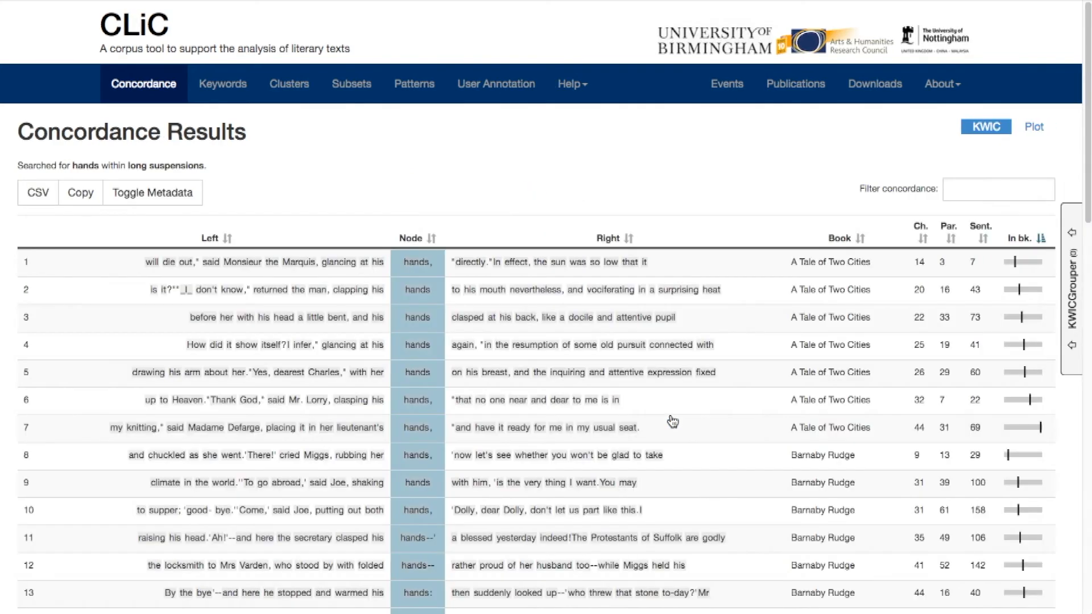
Check the total number of entries for "hands" within long suspensions
scroll(673, 422, "down", 15)
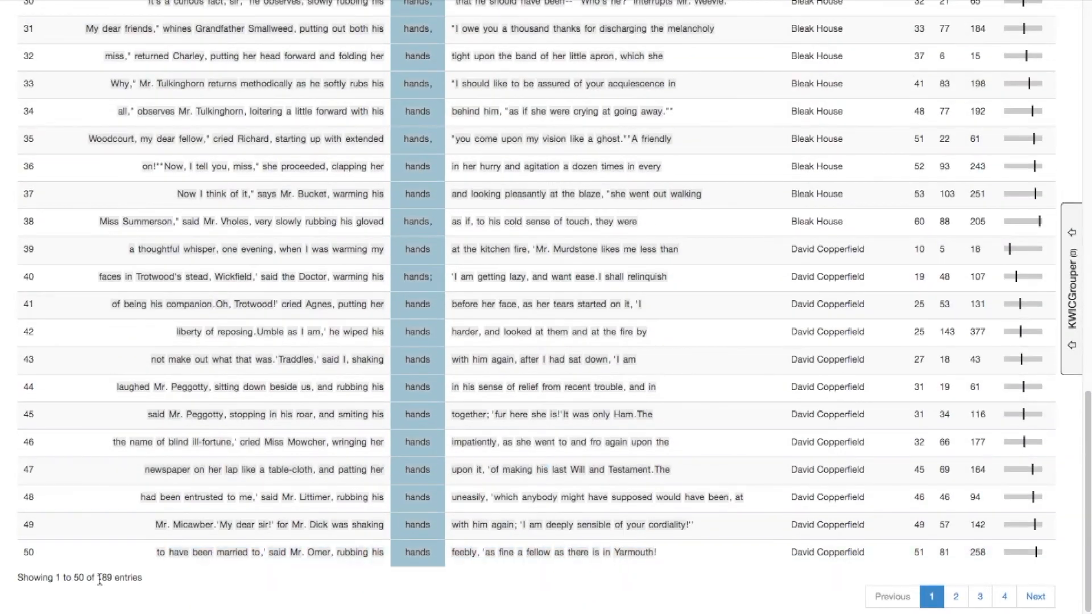
left_click_drag(97, 577, 144, 577)
left_click(181, 581)
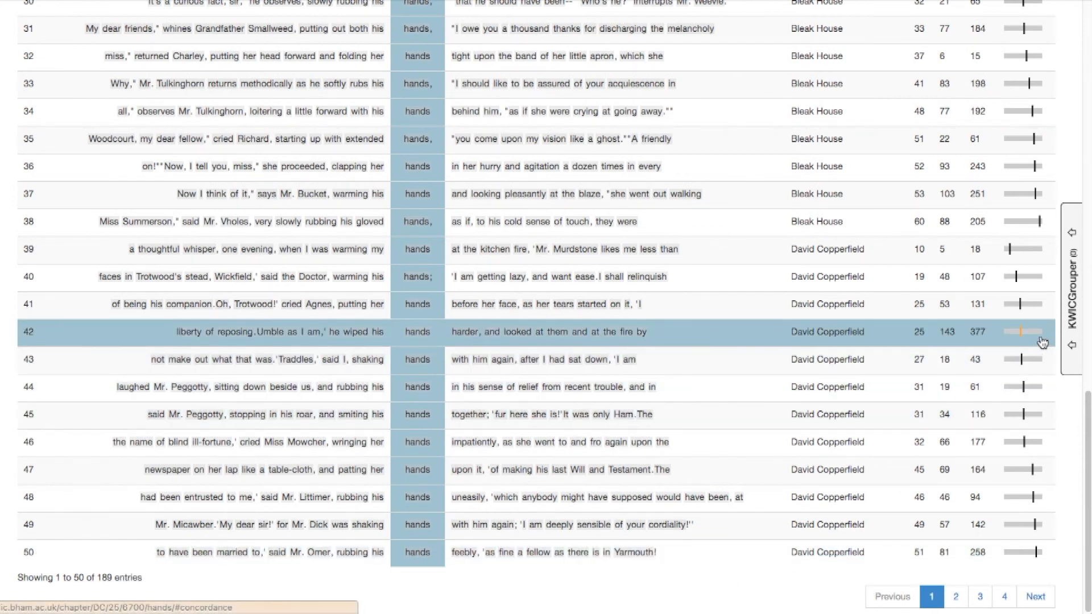
Open the KWICGrouper for the long-suspension results and add "pockets" as a search type
scroll(896, 275, "up", 20)
left_click(1073, 274)
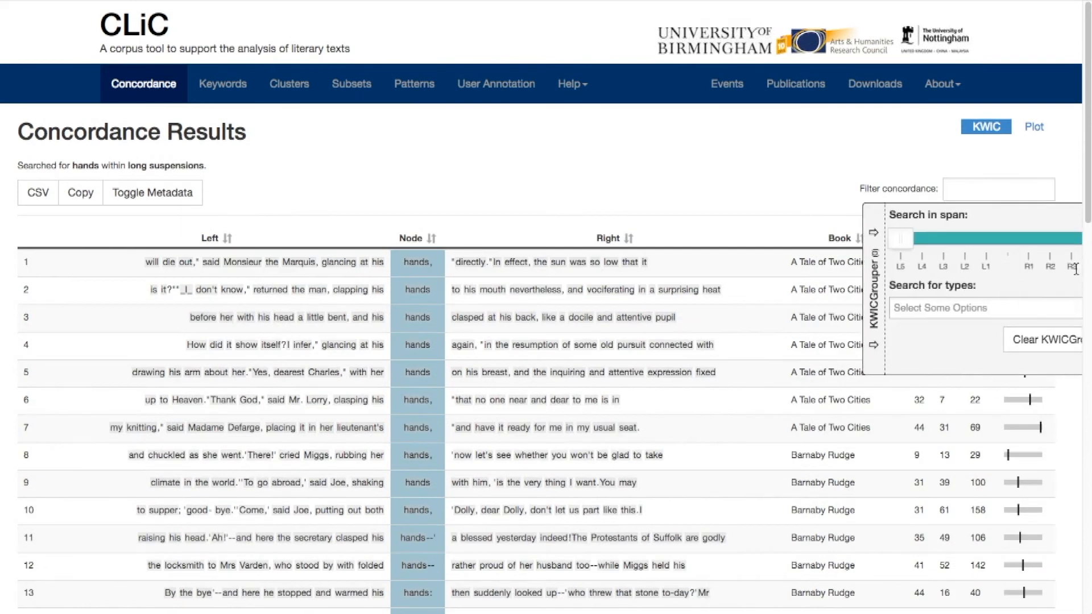
left_click(937, 307)
type("poc")
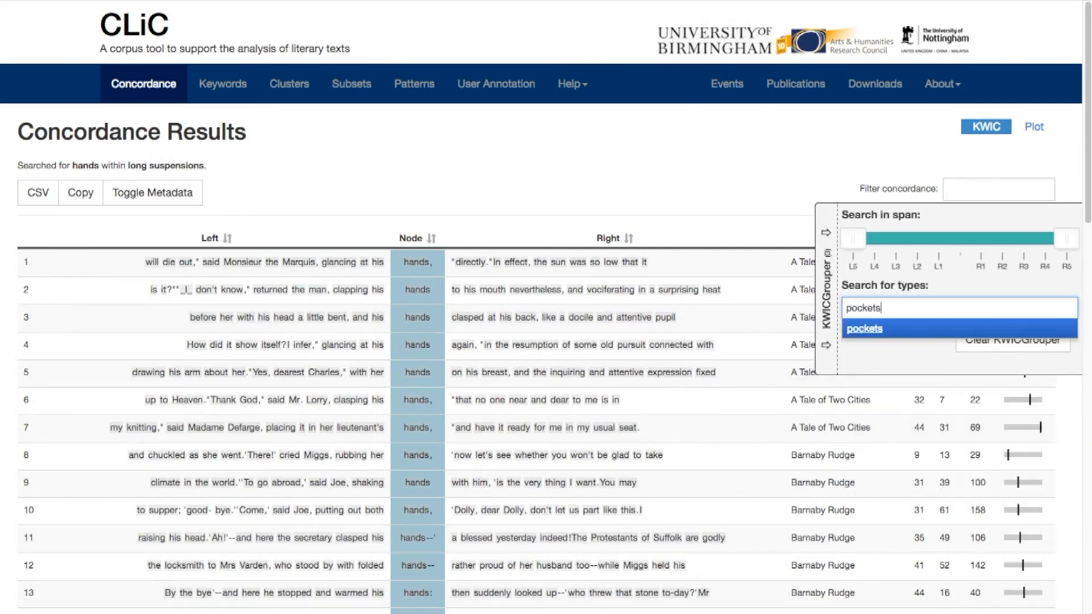
type("kets")
key("Return")
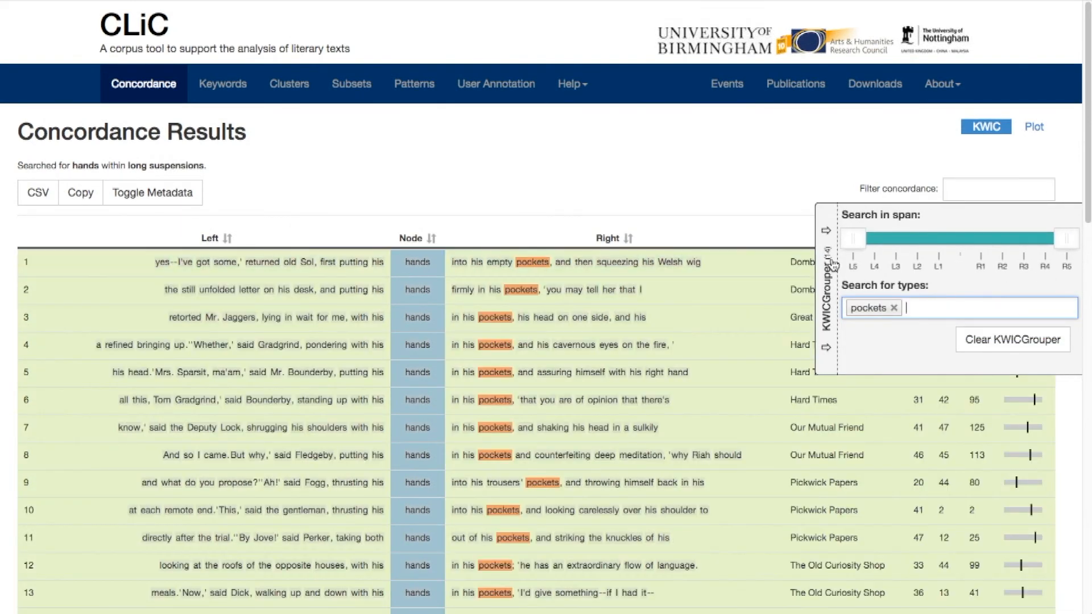
Add "his" to the KWICGrouper types for the long-suspension results and sort the lines by right-hand context
scroll(775, 323, "down", 4)
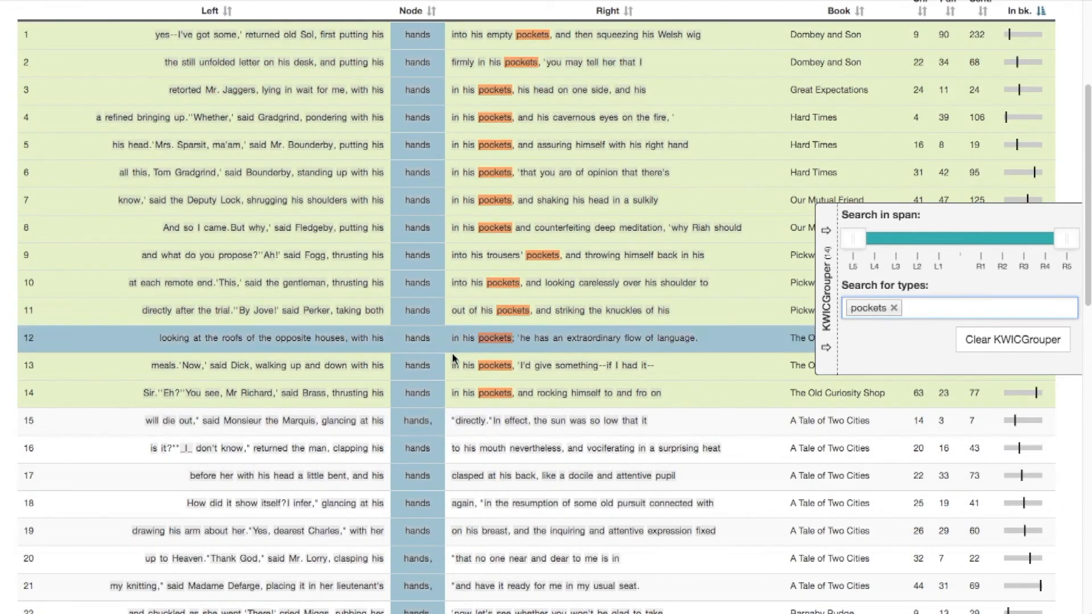
left_click(936, 305)
type("his")
key("Return")
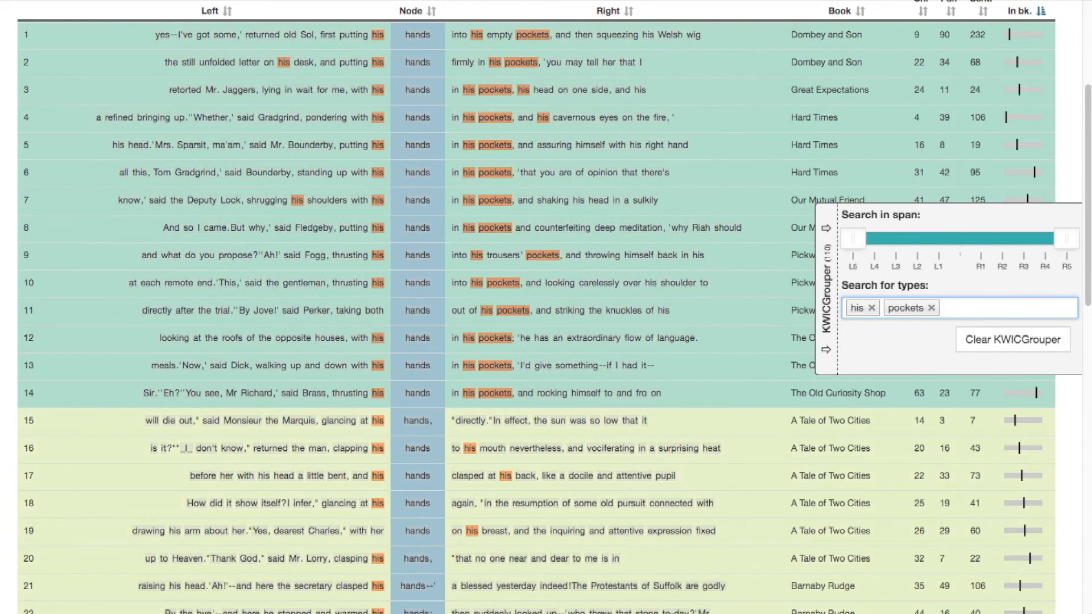
scroll(682, 171, "up", 2)
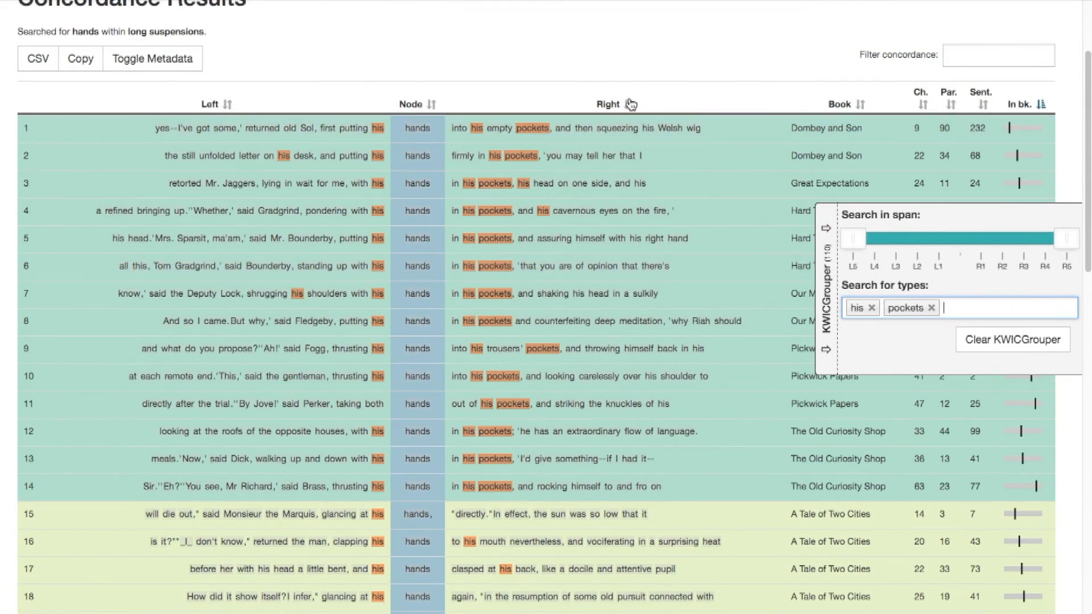
left_click(630, 104)
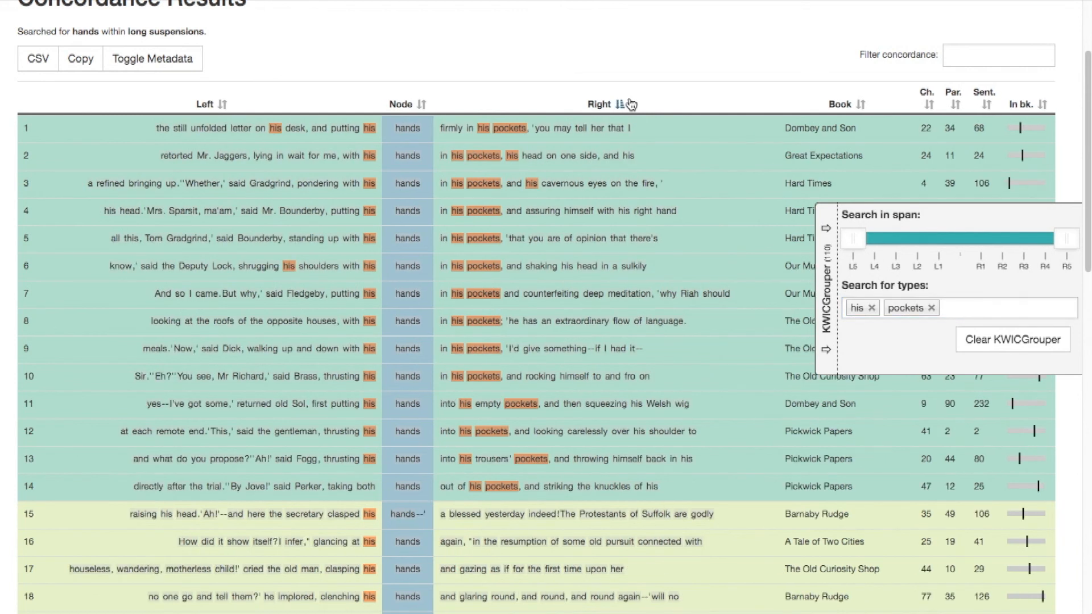